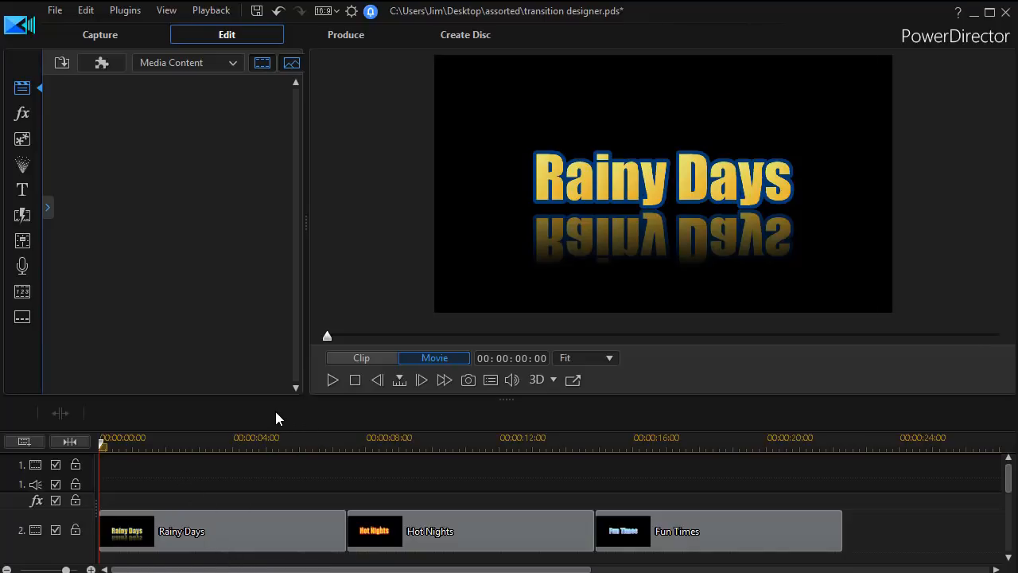
Preview the titles, then switch the media library to Background Images
key("space")
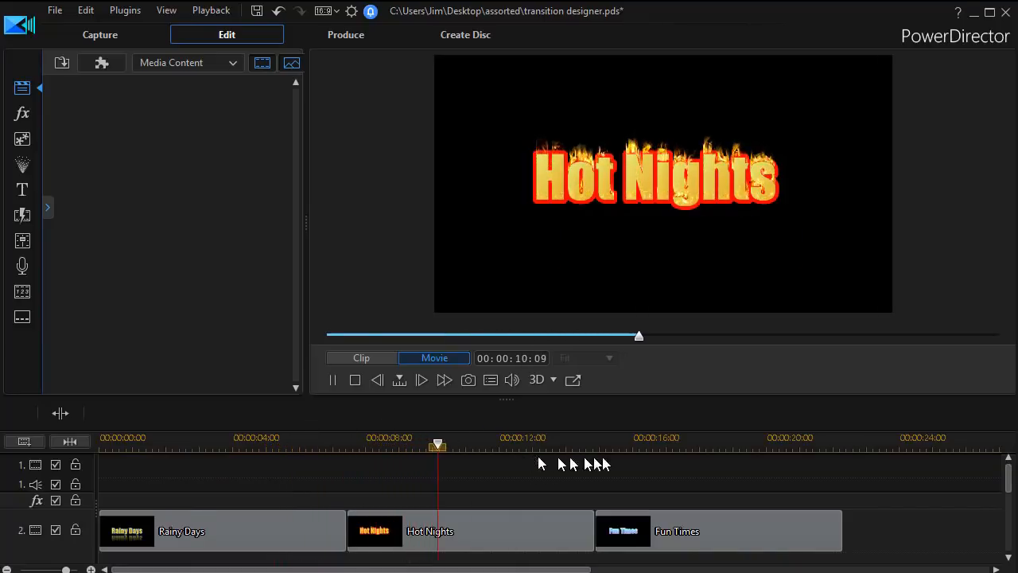
left_click(632, 446)
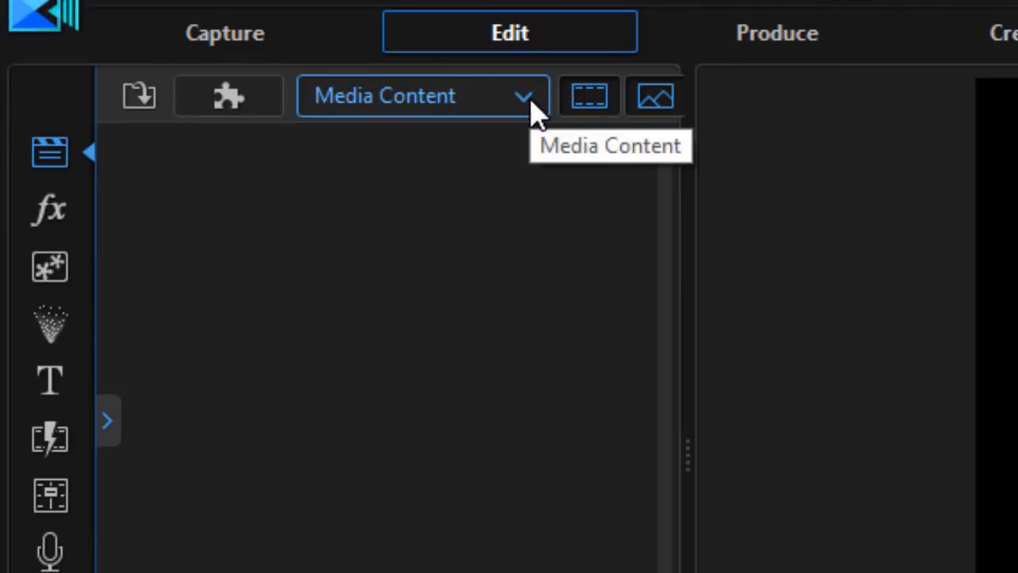
left_click(525, 97)
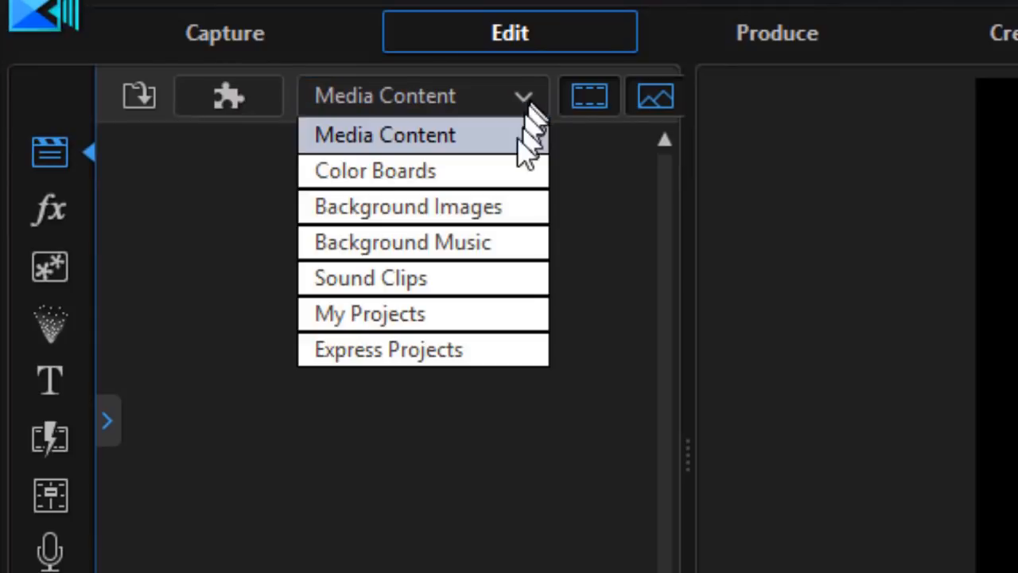
left_click(496, 201)
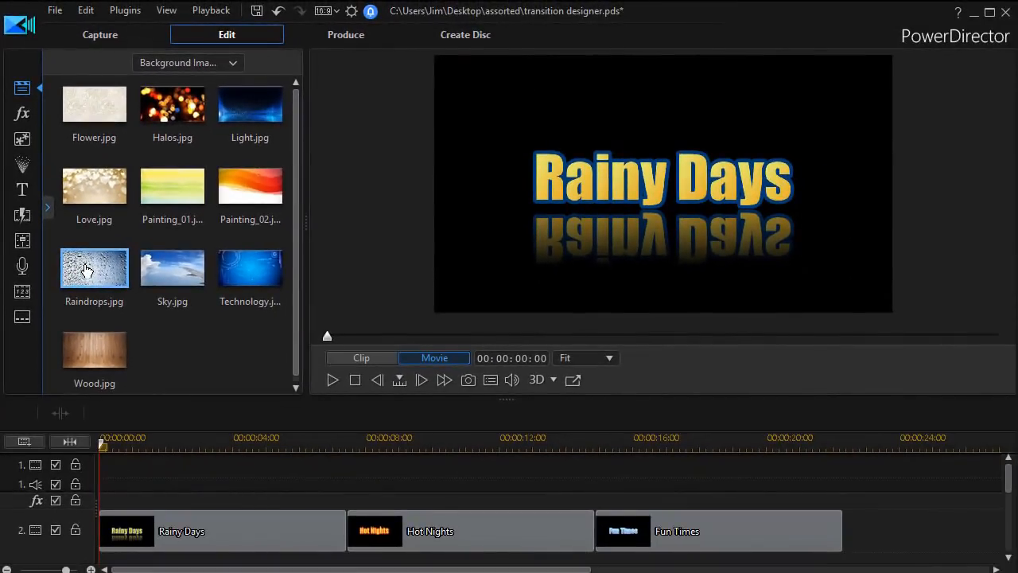
Place Raindrops.jpg at the start of track 1 and stretch it to end at 00:00:14:22
mouse_move(94, 271)
left_mouse_down()
mouse_move(87, 317)
mouse_move(103, 466)
mouse_move(77, 470)
left_mouse_up()
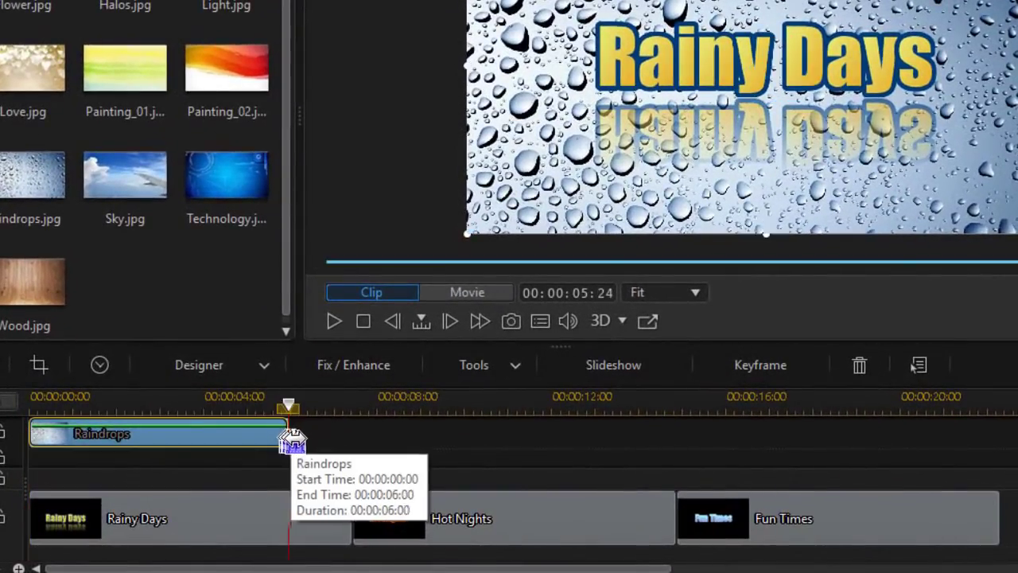
left_click_drag(291, 439, 682, 463)
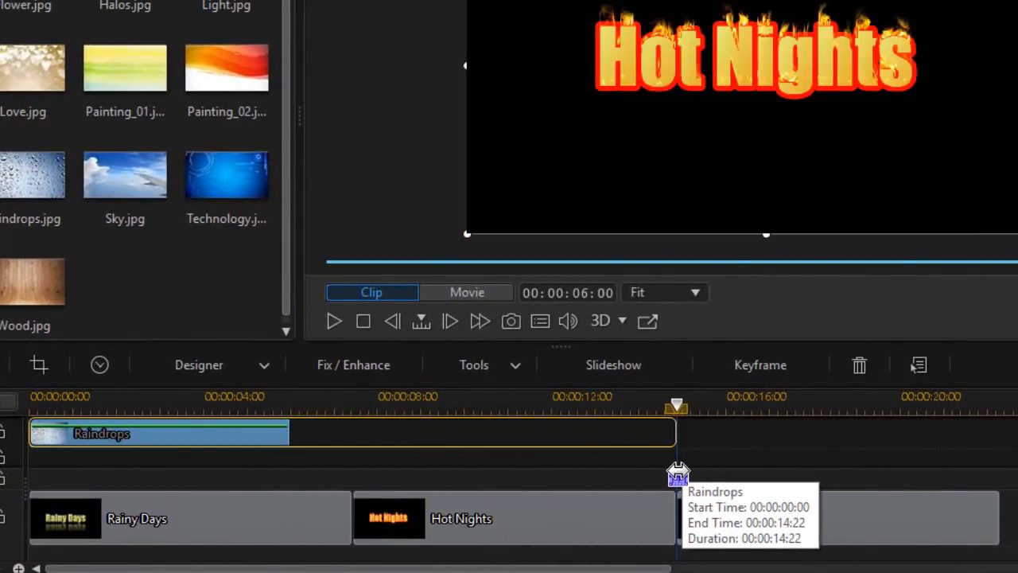
left_click_drag(682, 463, 676, 463)
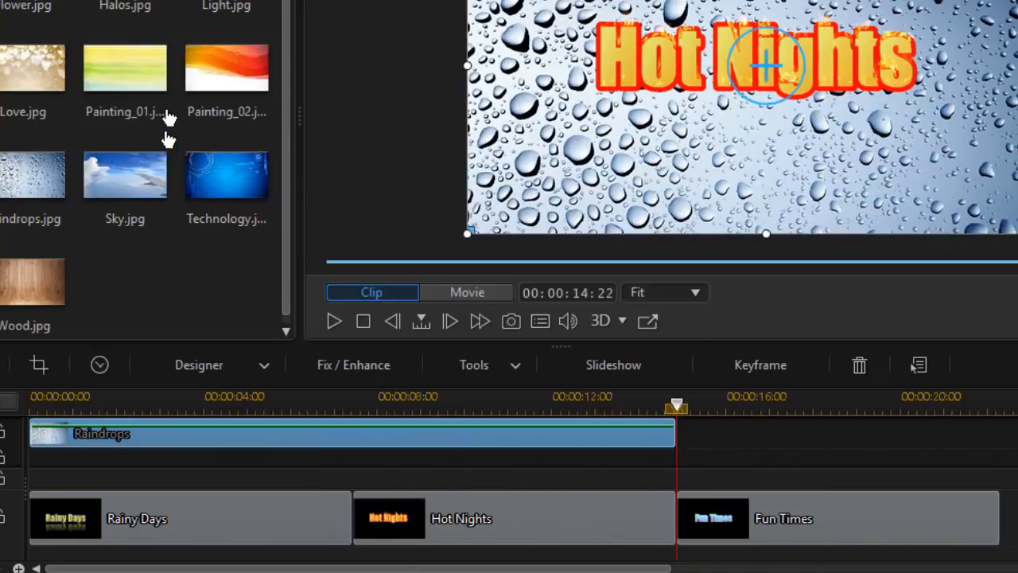
Place Halos.jpg at 14:22 after Raindrops and extend it to the end of Fun Times
left_click_drag(227, 67, 671, 437)
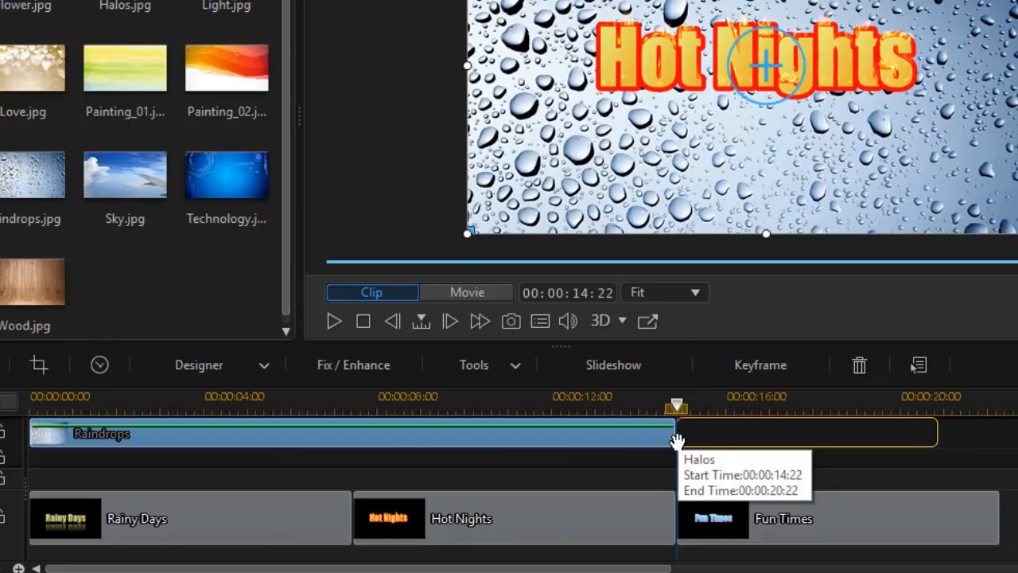
left_click_drag(670, 437, 676, 438)
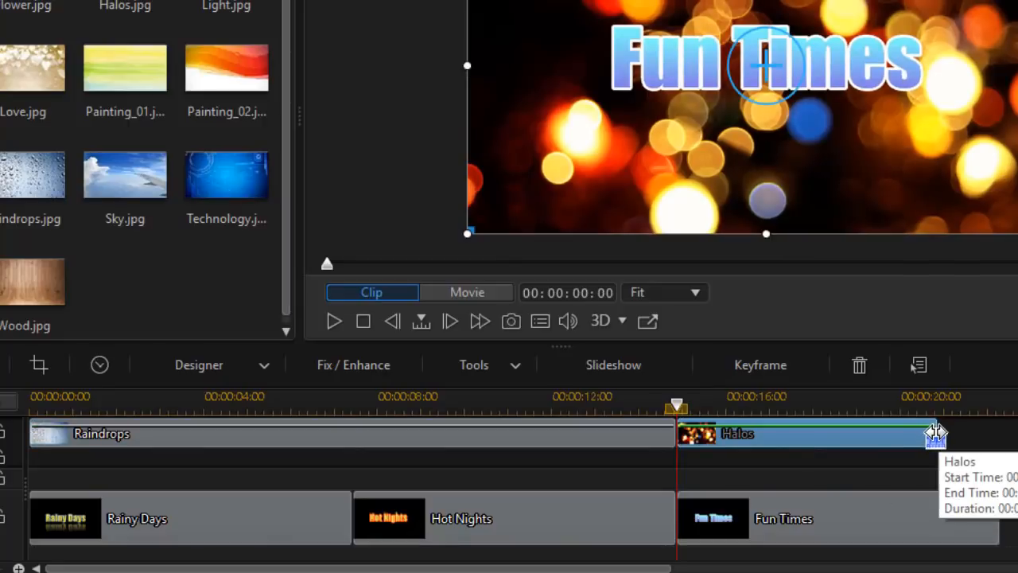
left_click_drag(938, 442, 1001, 436)
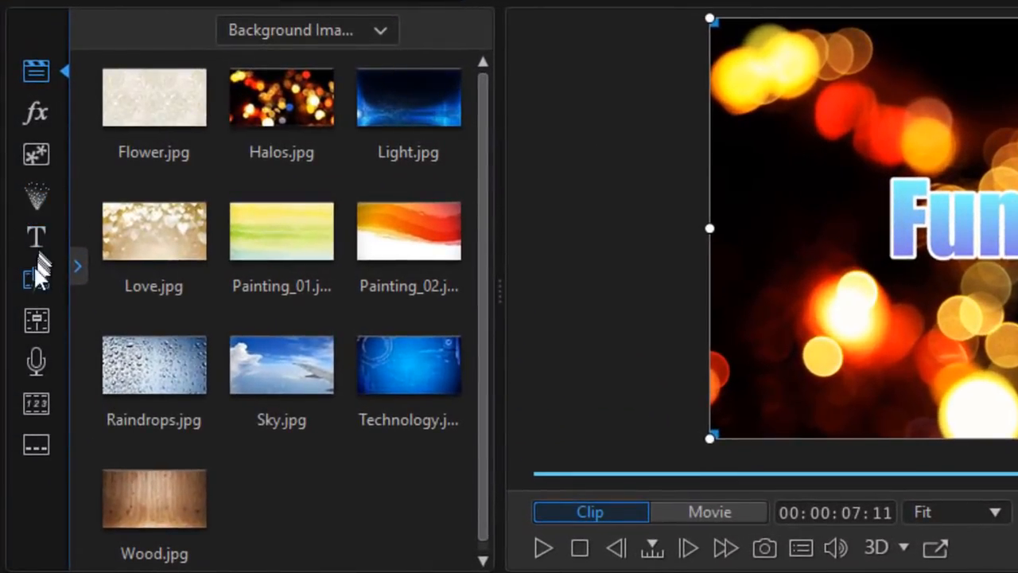
Switch the library to the Transition Room and pick Spin Horizontal
left_click(35, 279)
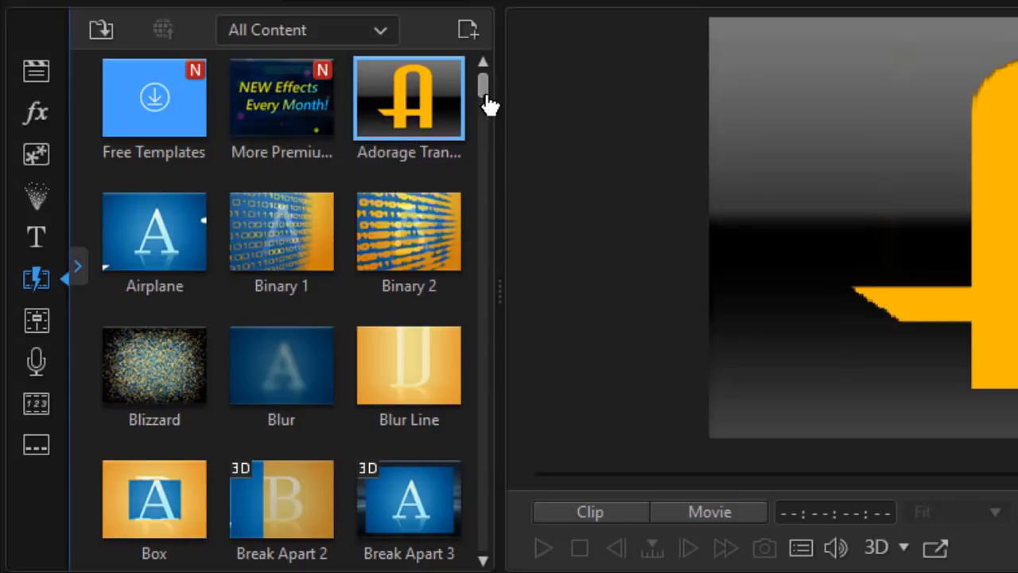
left_click_drag(483, 79, 483, 374)
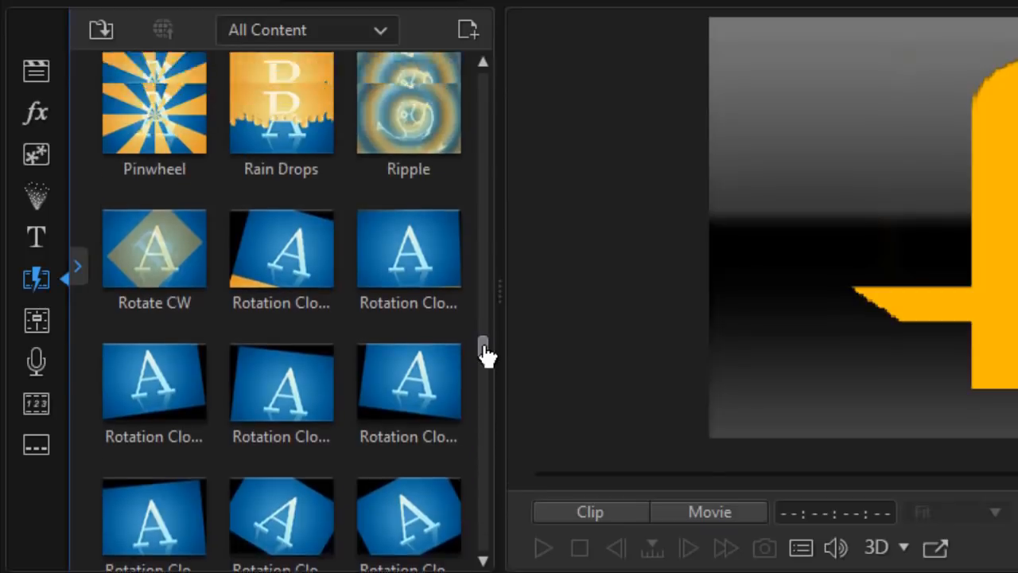
left_click_drag(485, 374, 485, 390)
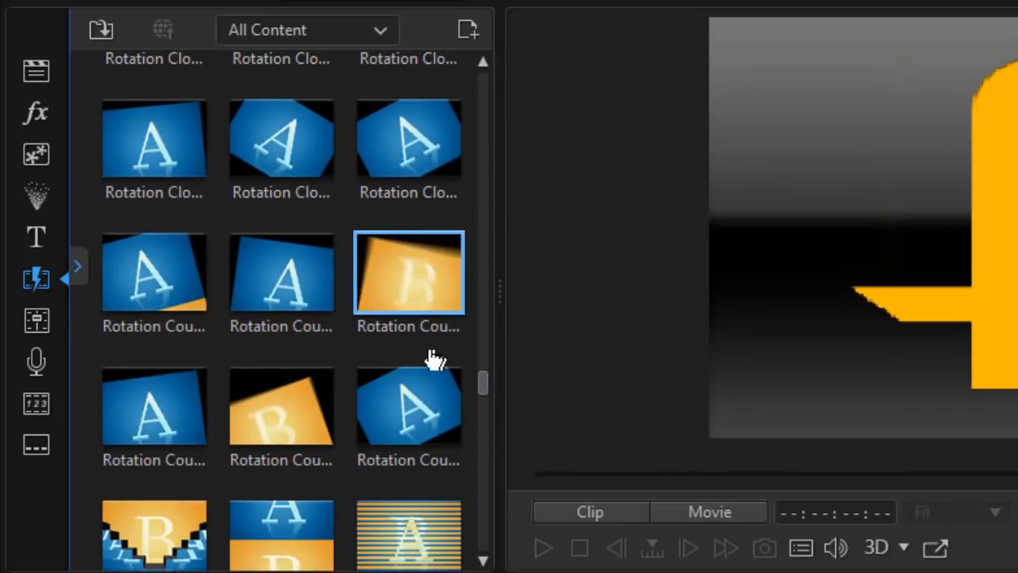
scroll(418, 354, "down", 5)
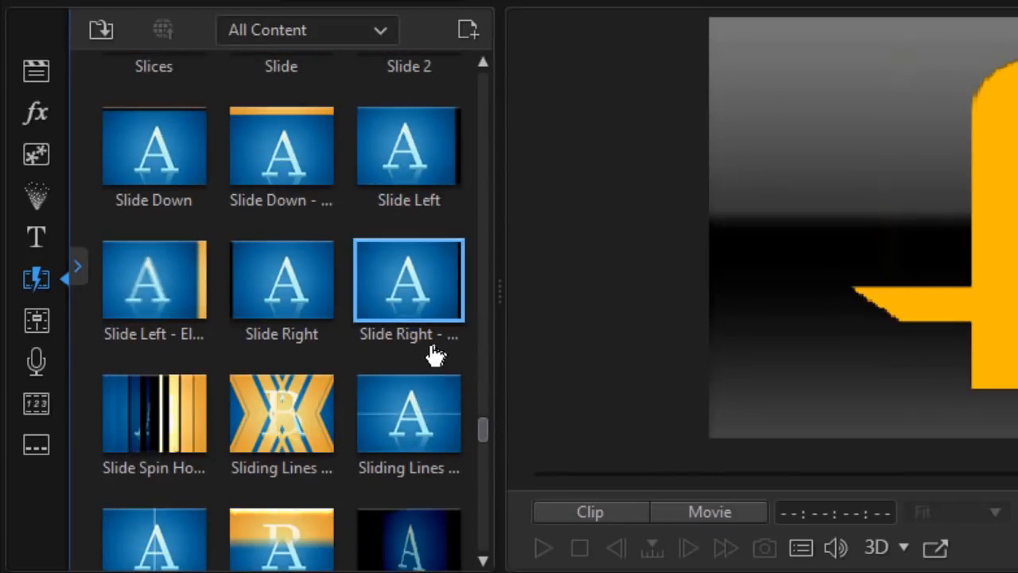
scroll(433, 354, "down", 3)
scroll(433, 354, "down", 2)
left_click(410, 159)
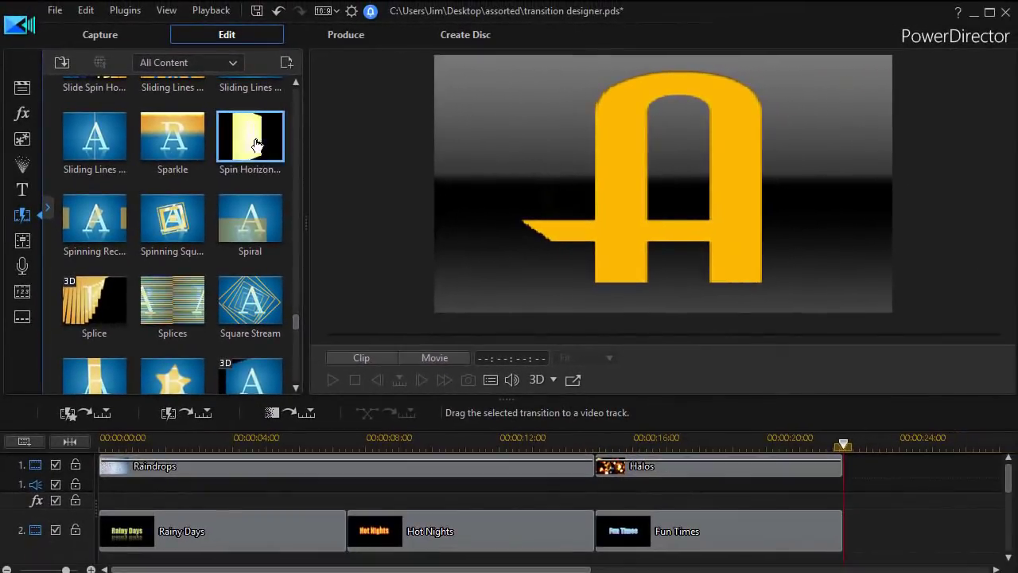
Drop Spin Horizontal at the start of Rainy Days on track 2 and set its duration to 4 seconds
left_click_drag(256, 143, 101, 540)
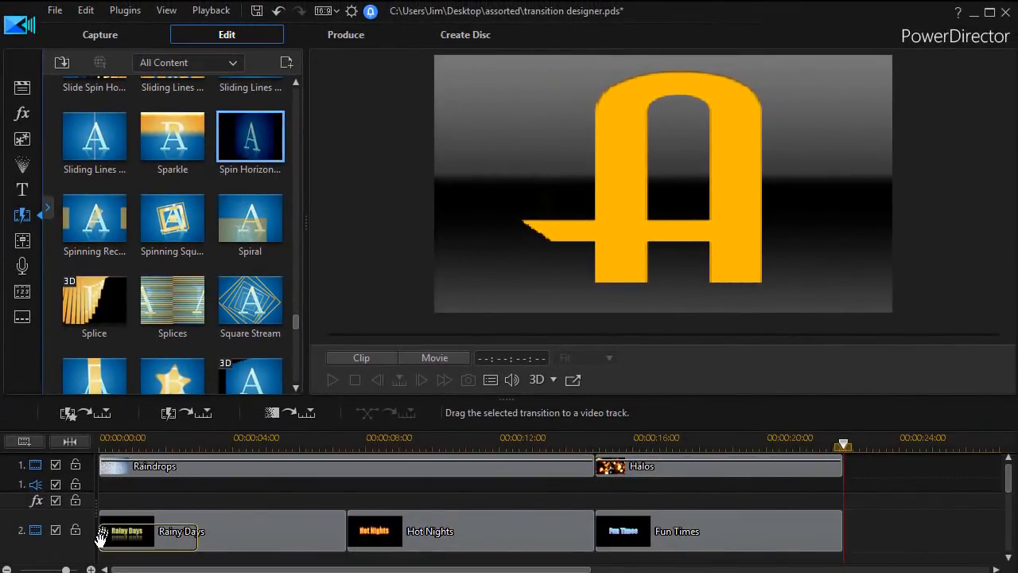
left_click_drag(101, 539, 103, 539)
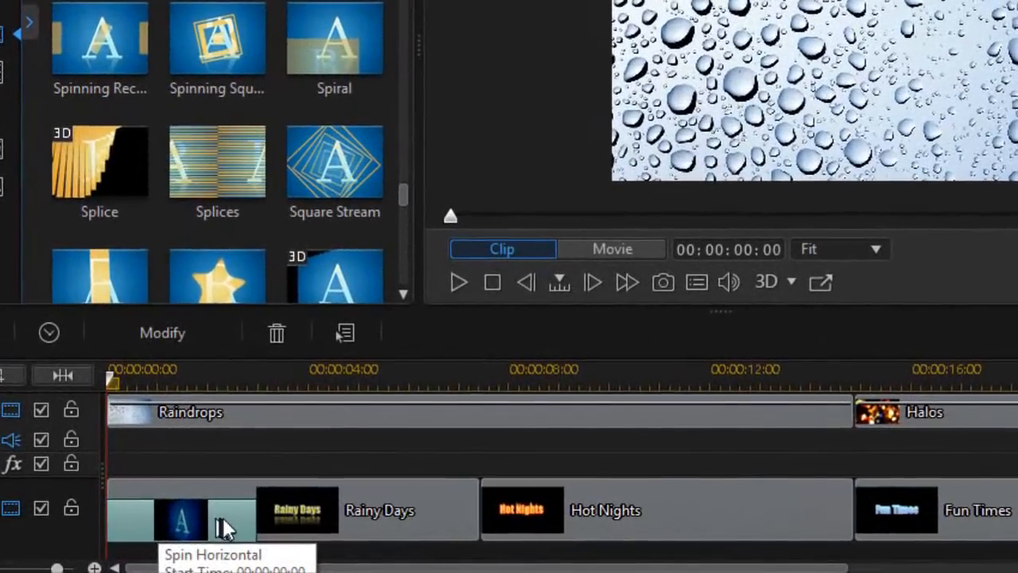
scroll(222, 517, "down", 1)
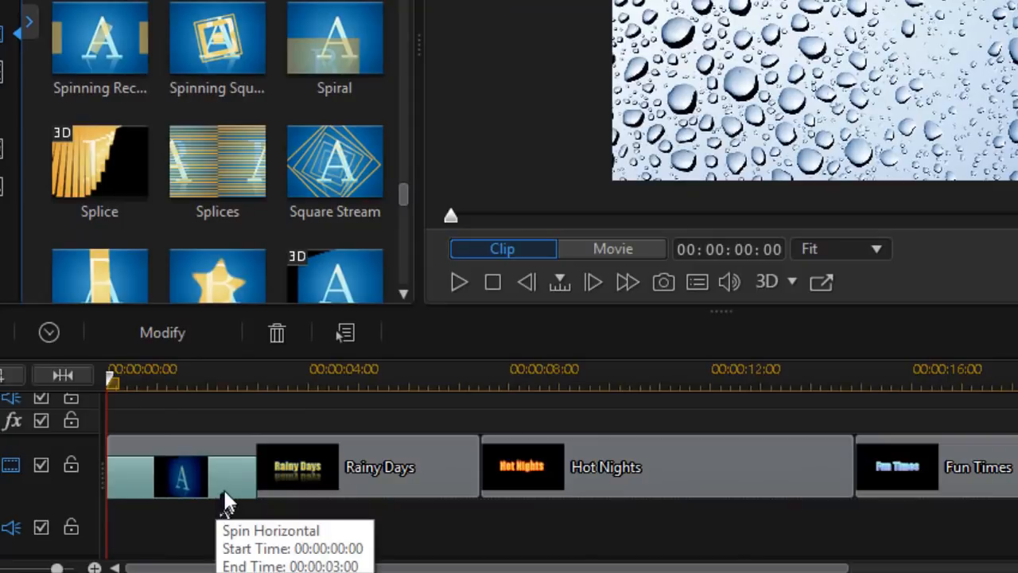
left_click(49, 333)
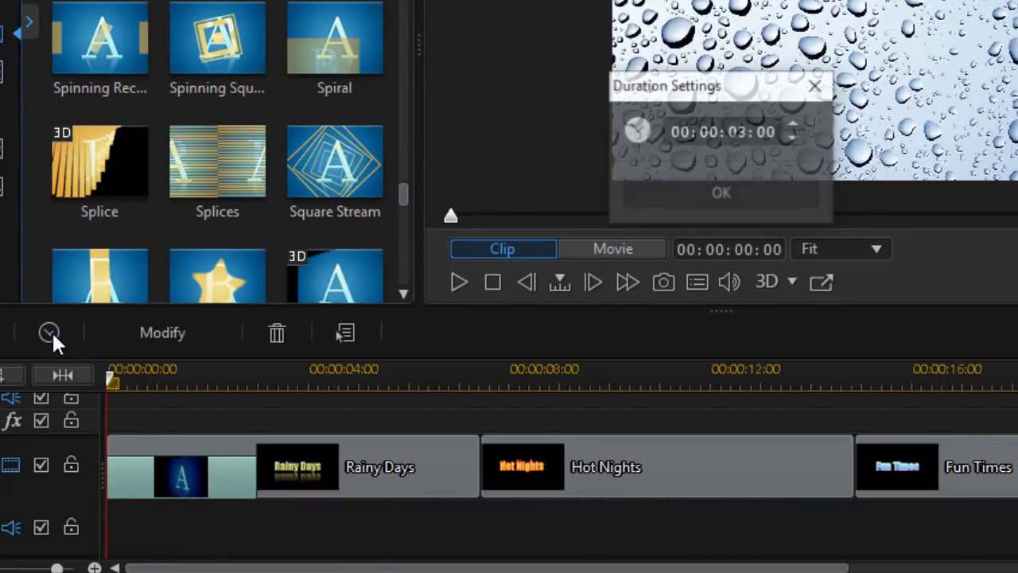
left_click(740, 132)
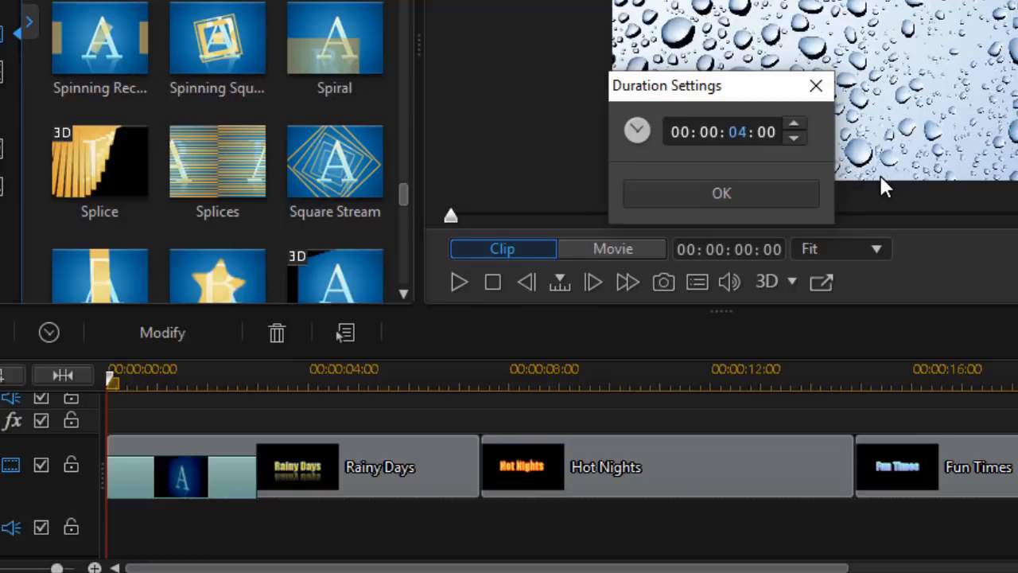
key("Return")
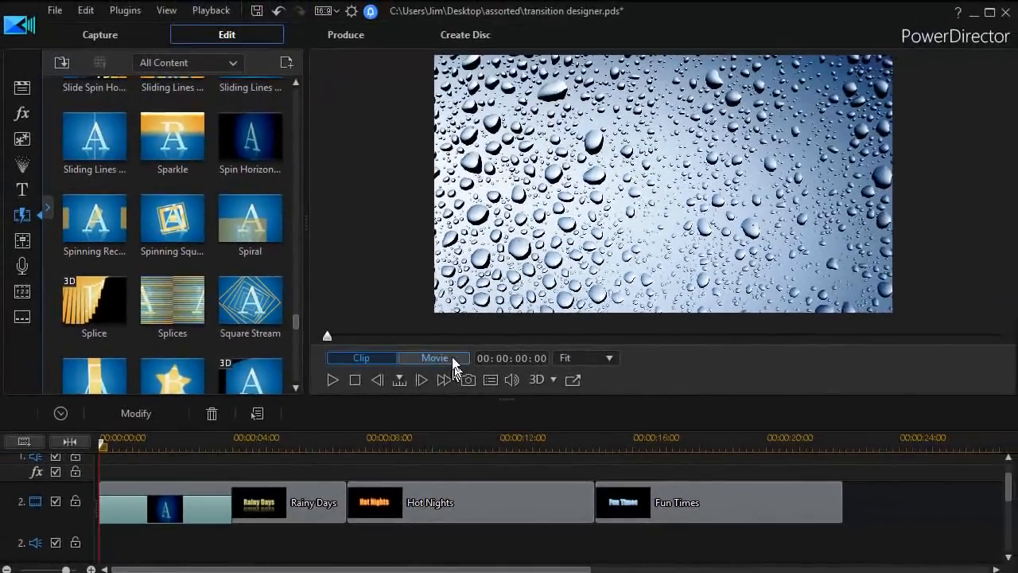
Switch the player to Movie mode, rewind and play the spinning Rainy Days opening, then pause
left_click(455, 360)
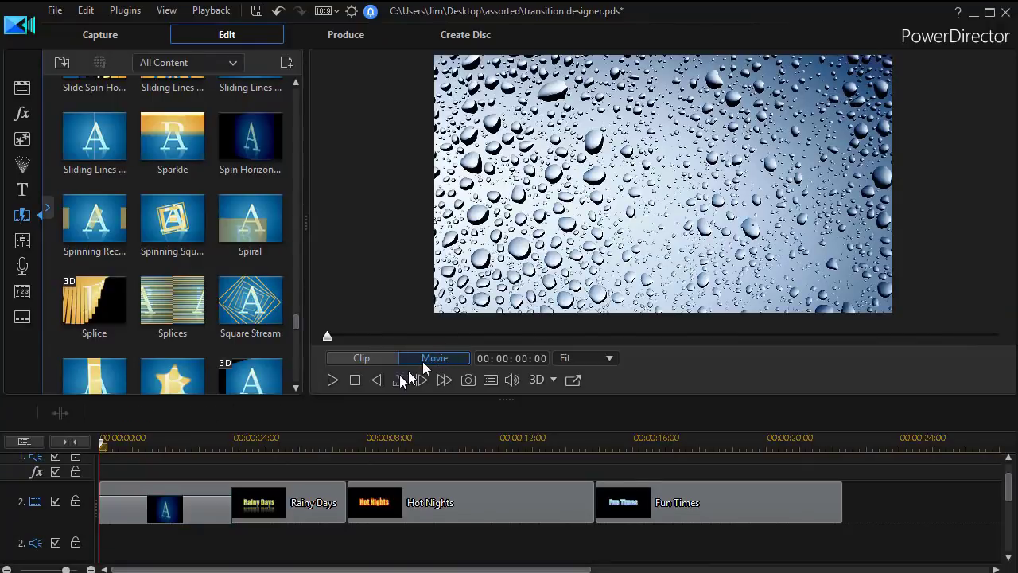
left_click(333, 383)
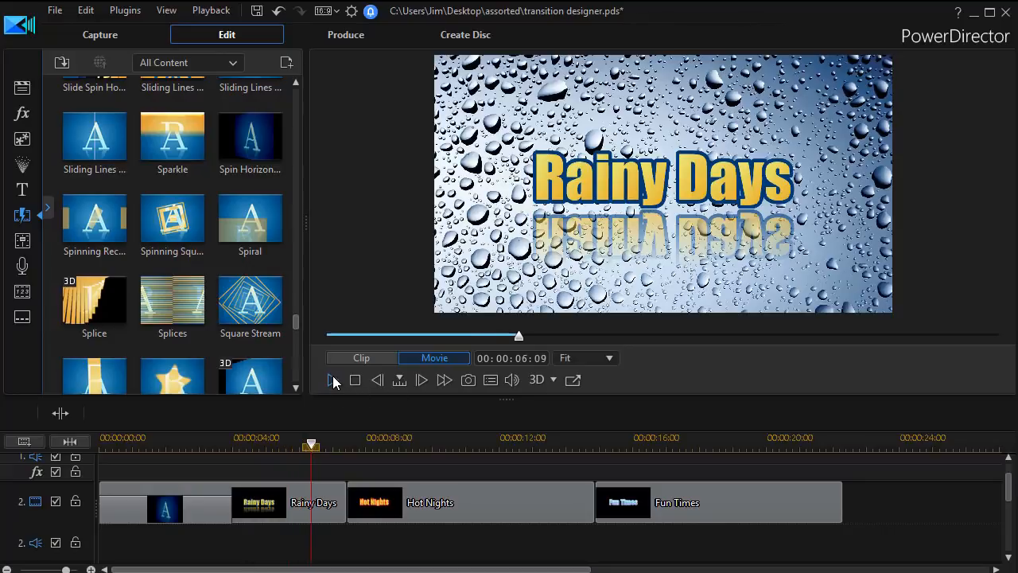
left_click_drag(311, 444, 116, 444)
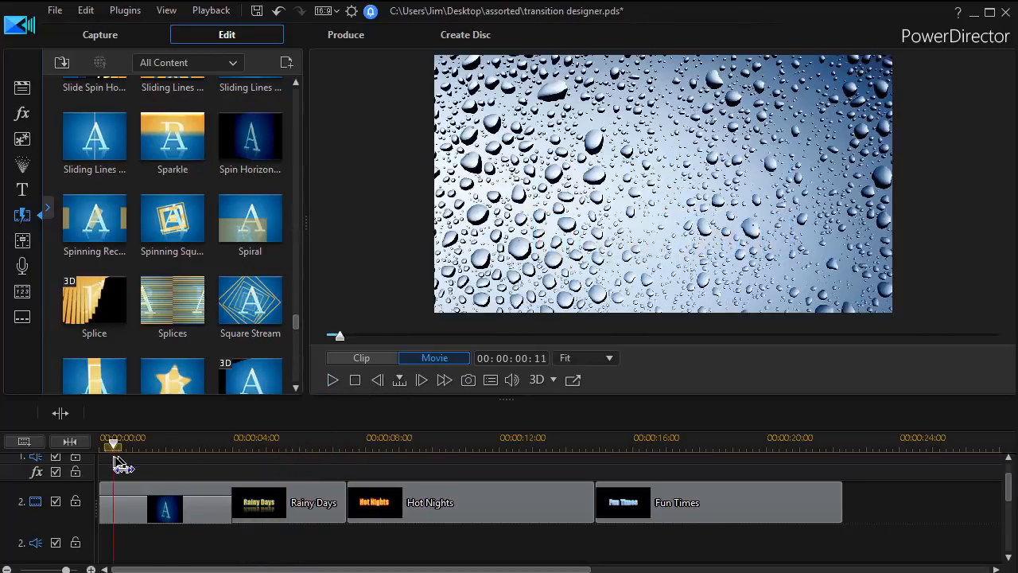
left_click(333, 380)
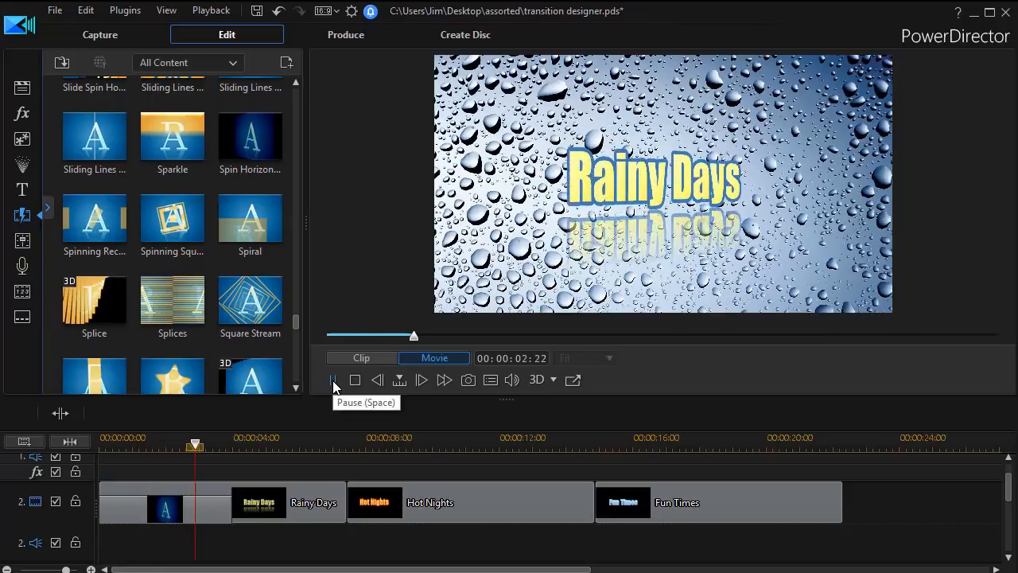
left_click(334, 382)
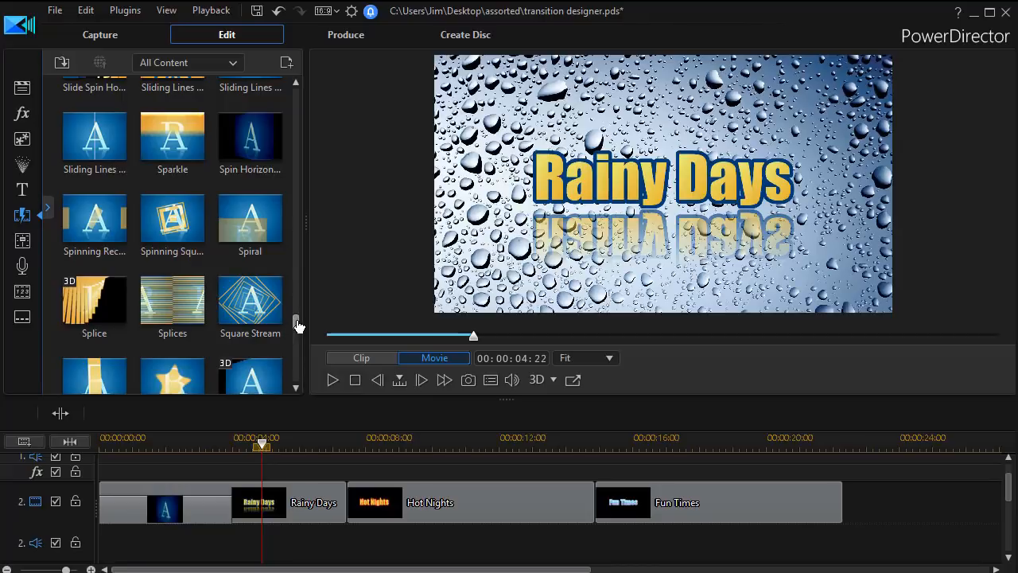
left_click_drag(297, 325, 302, 224)
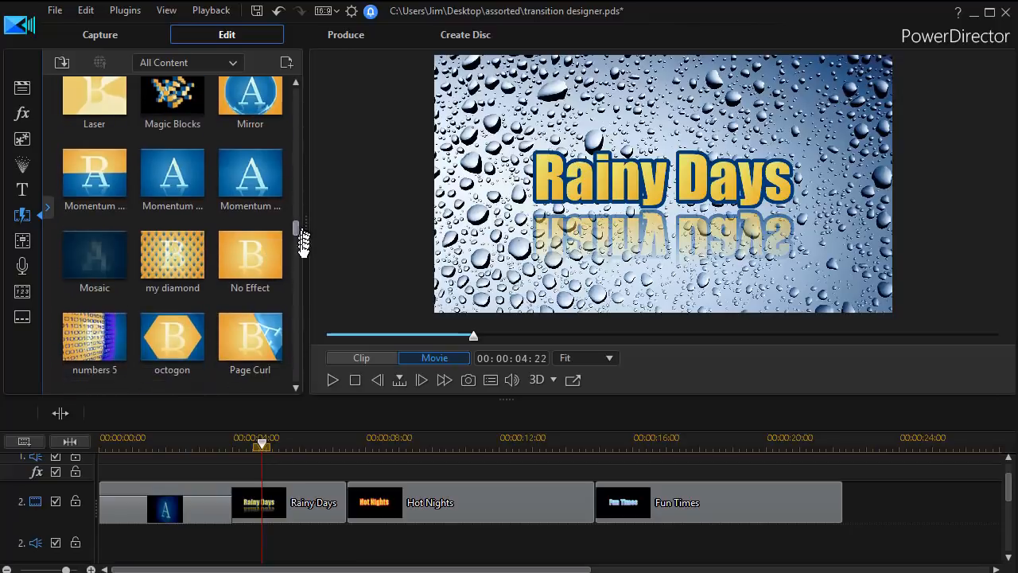
Drop a Page Curl transition onto the Rainy Days title clip
left_click(248, 340)
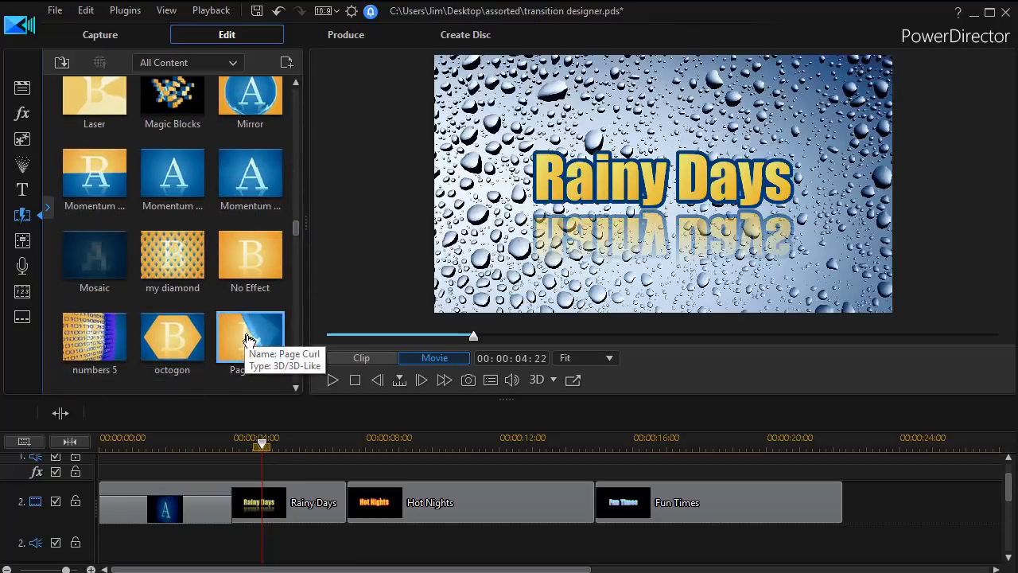
mouse_move(248, 340)
left_mouse_down()
mouse_move(295, 493)
mouse_move(266, 520)
left_mouse_up()
left_click(291, 532)
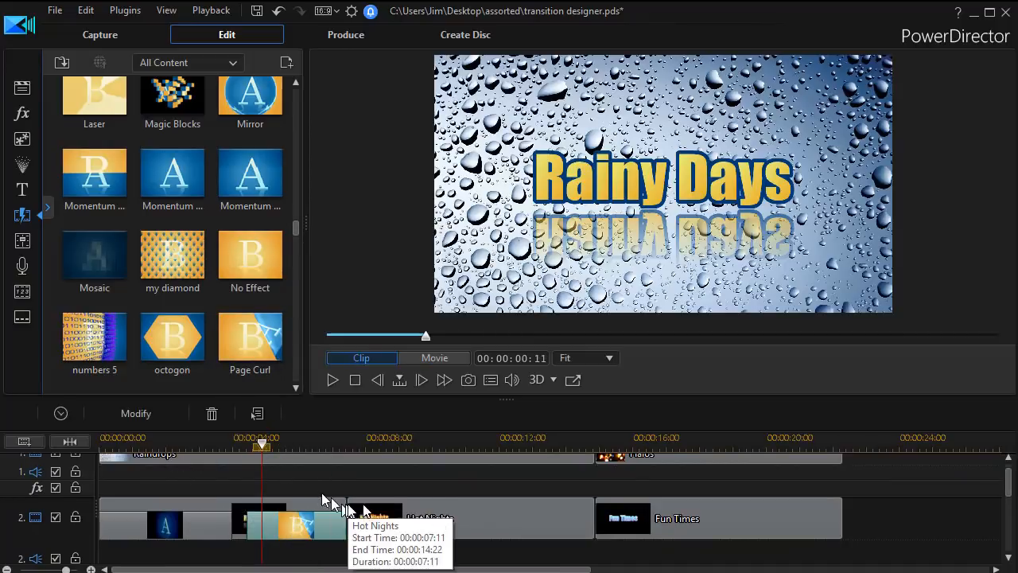
Scrub back to just before the Page Curl and play through it, then stop
left_click_drag(265, 445, 239, 453)
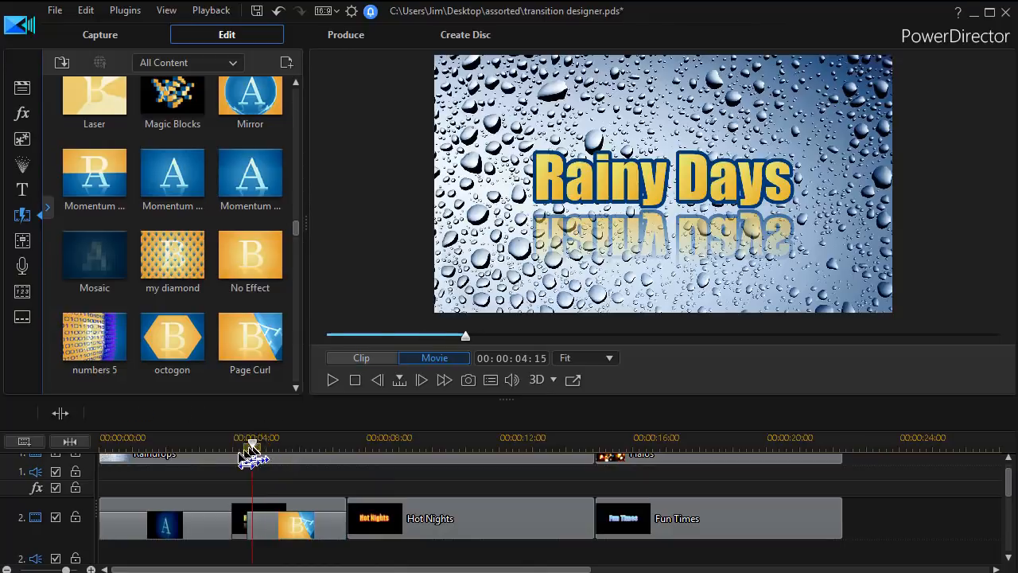
left_click(183, 517)
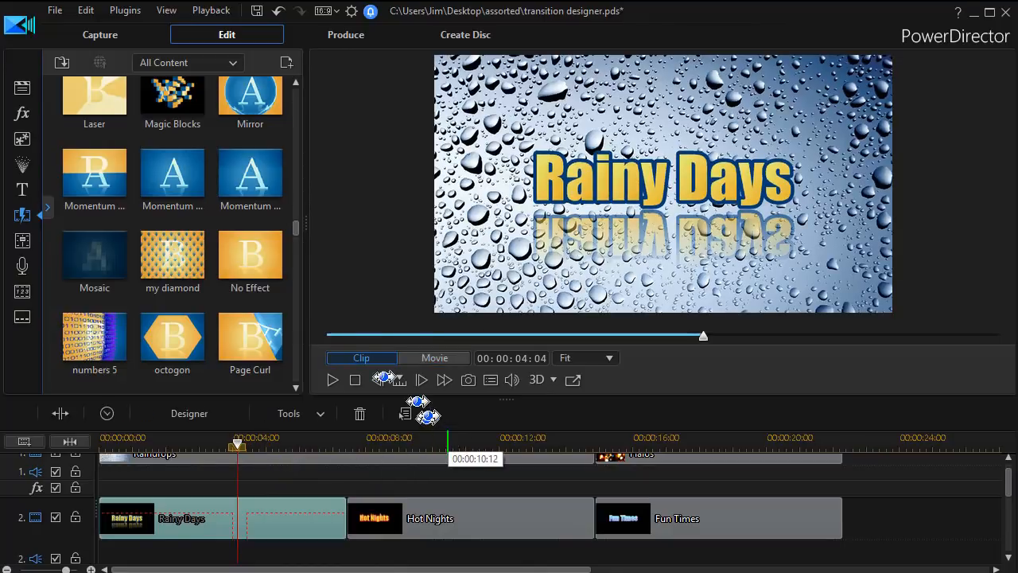
left_click(335, 382)
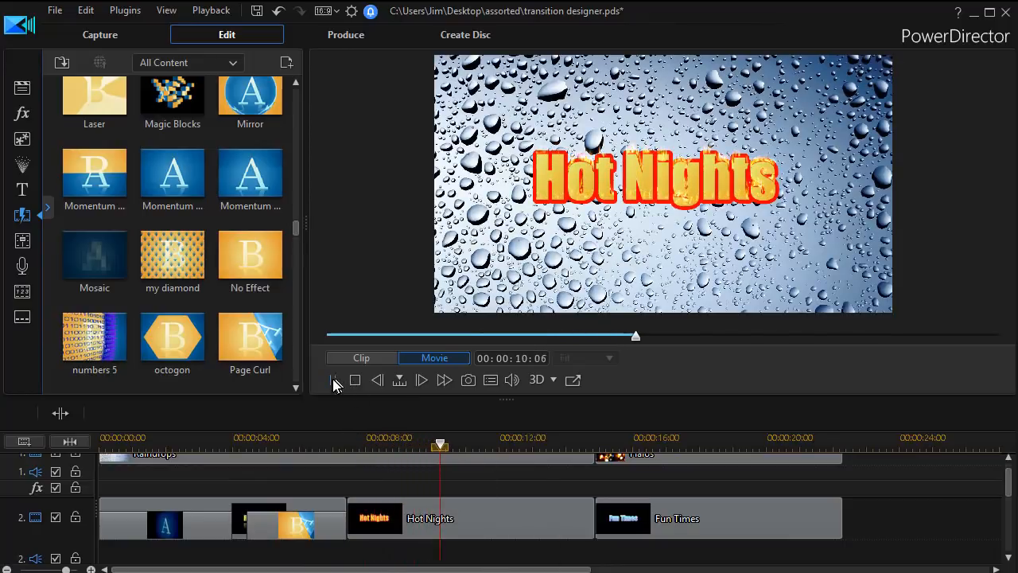
left_click(334, 383)
Delete the misplaced Page Curl and drop it on the Rainy Days / Hot Nights boundary
left_click(324, 523)
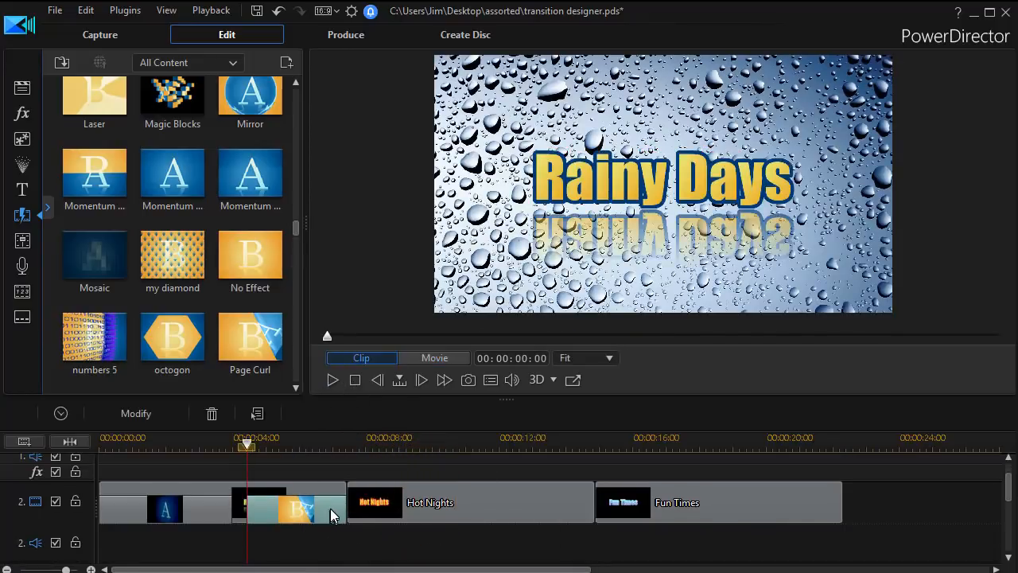
key("Delete")
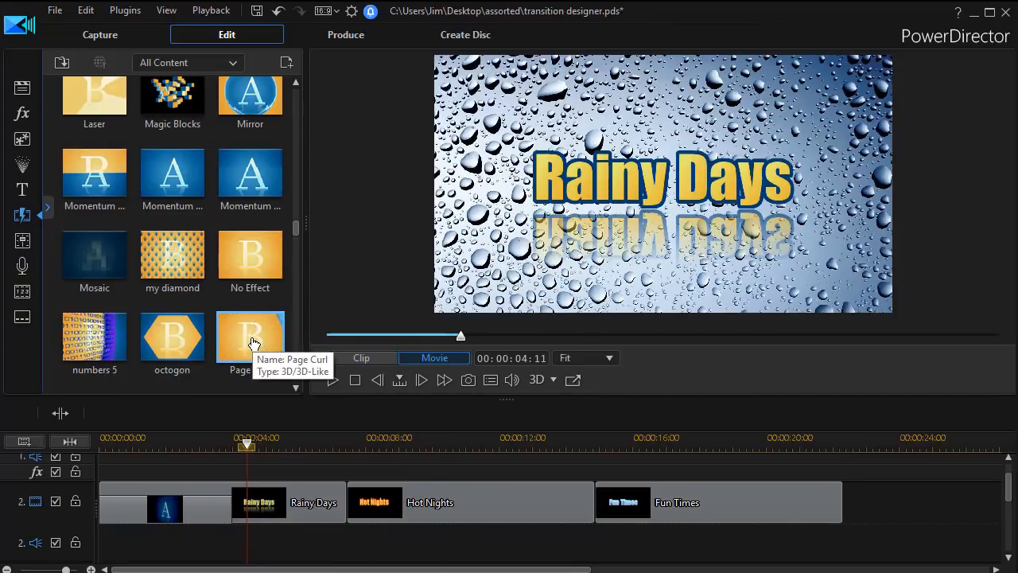
left_click_drag(255, 344, 330, 481)
left_click_drag(340, 522, 347, 525)
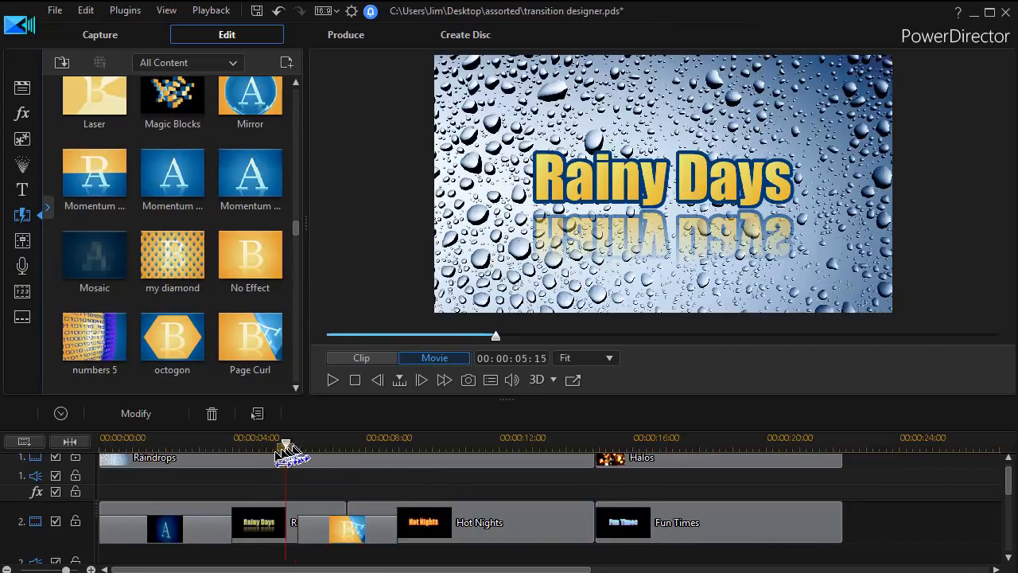
Rewind to about four seconds and play through the Page Curl into Hot Nights
left_click_drag(299, 442, 255, 443)
left_click(294, 522)
left_click(331, 380)
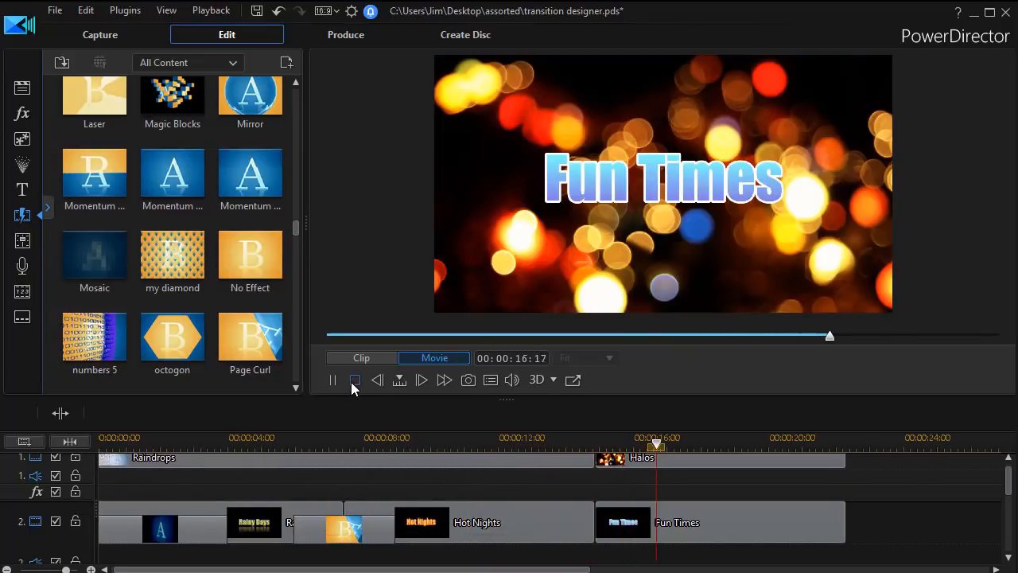
left_click(355, 381)
Pause the replay on Hot Nights and pick up Page Curl for the next transition
left_click(272, 465)
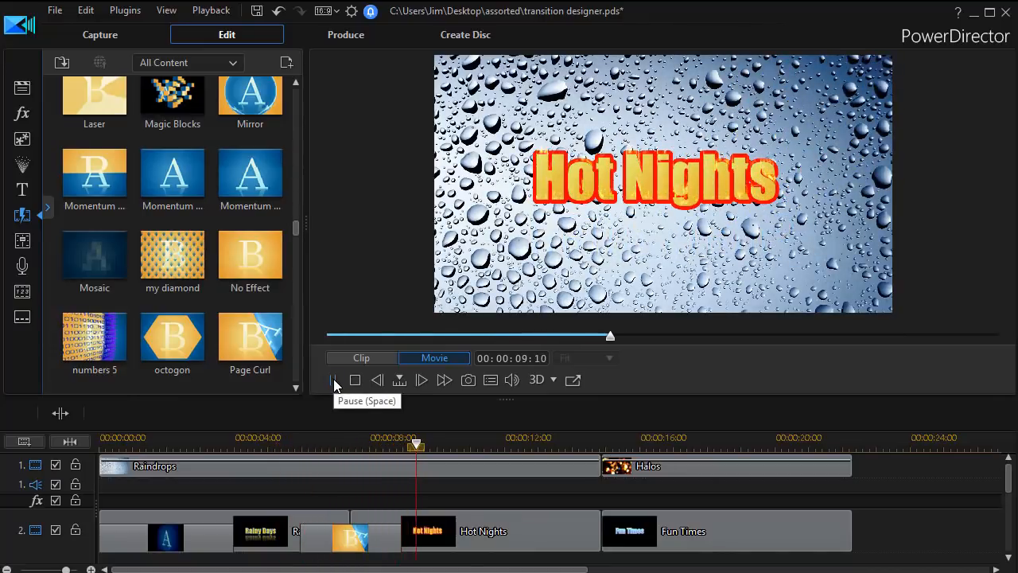
left_click(333, 381)
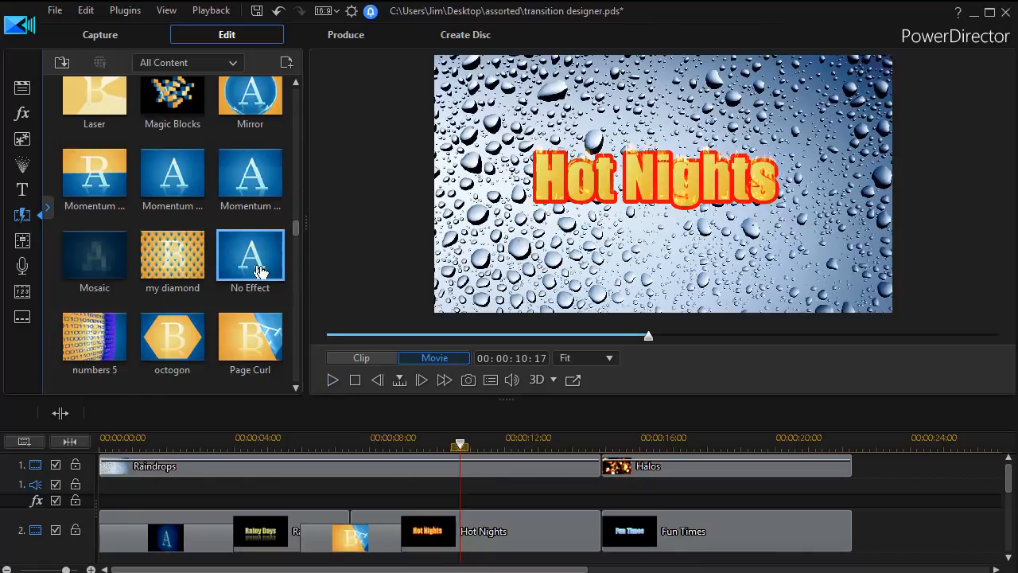
left_click_drag(250, 338, 460, 479)
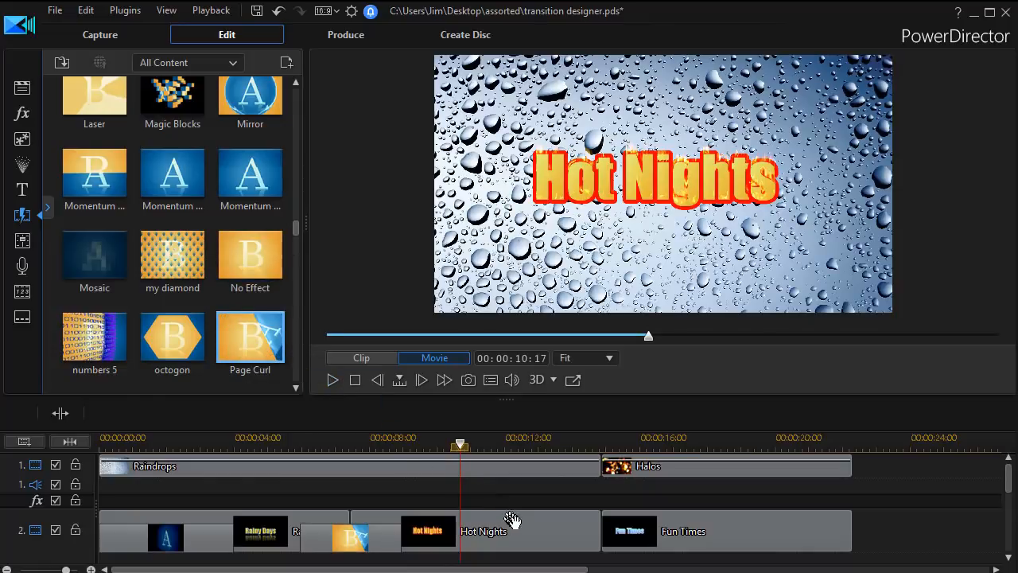
Drop Page Curl on Hot Nights and slide it toward the clip's end
left_click_drag(511, 519, 526, 534)
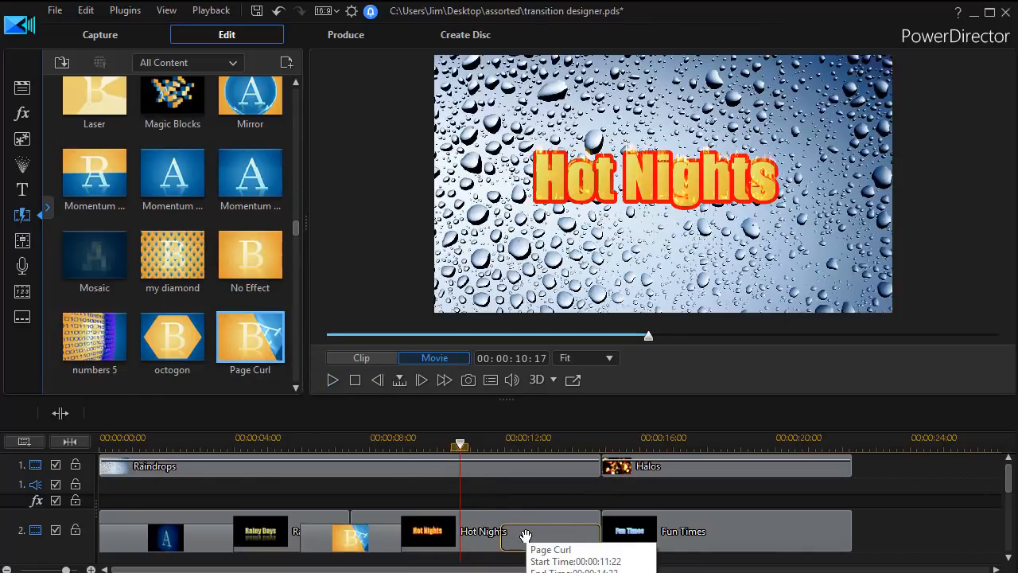
left_click_drag(526, 534, 575, 539)
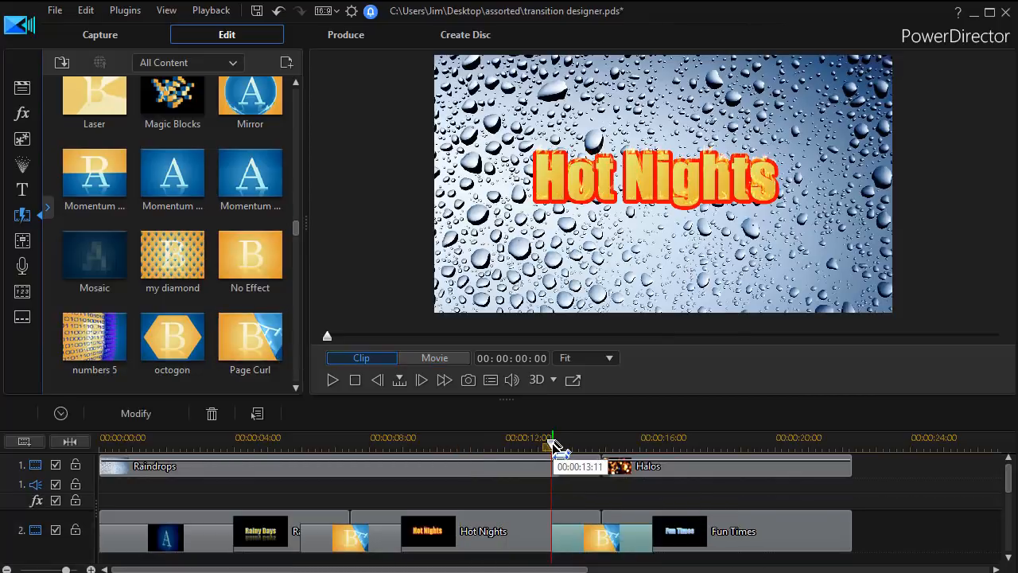
Rewind and play through the second Page Curl into Fun Times, then pause and select it
left_click_drag(555, 444, 501, 443)
left_click(433, 530)
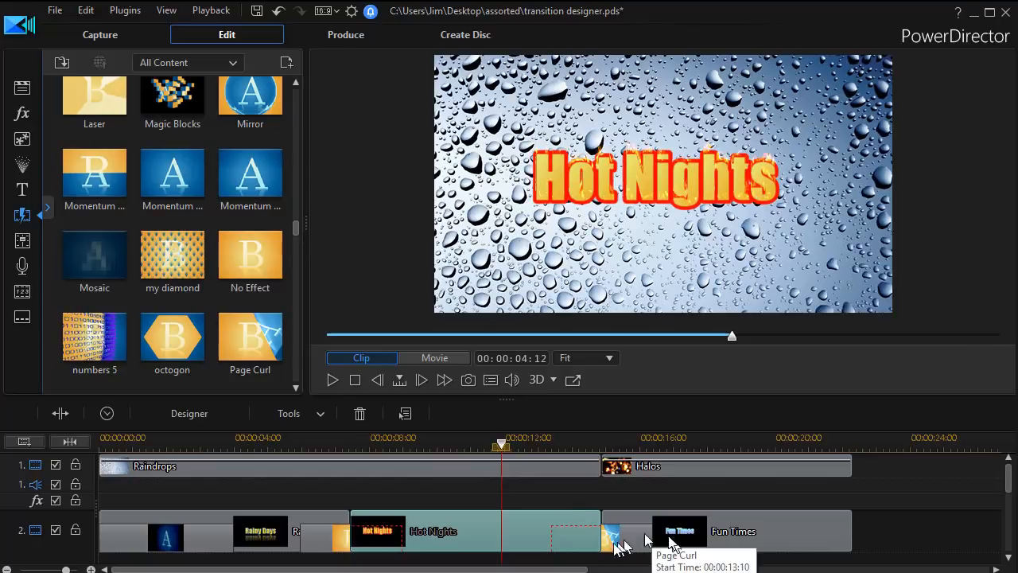
left_click(334, 381)
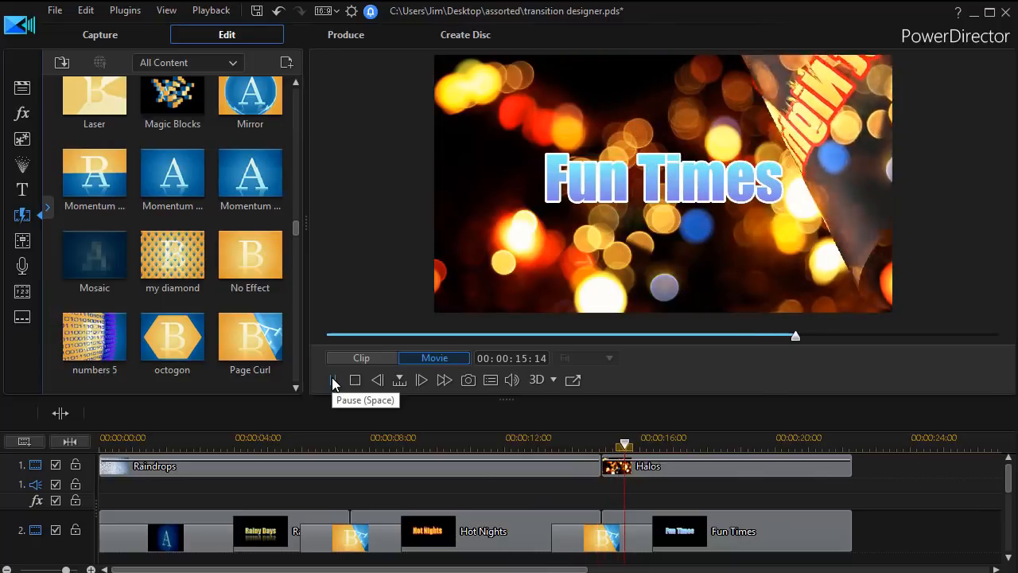
left_click(332, 378)
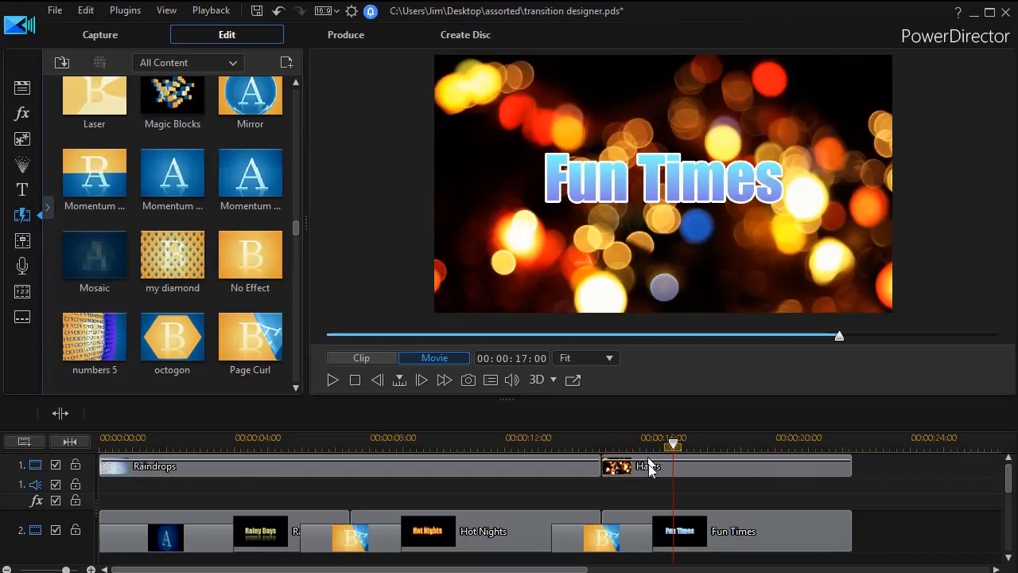
left_click(578, 541)
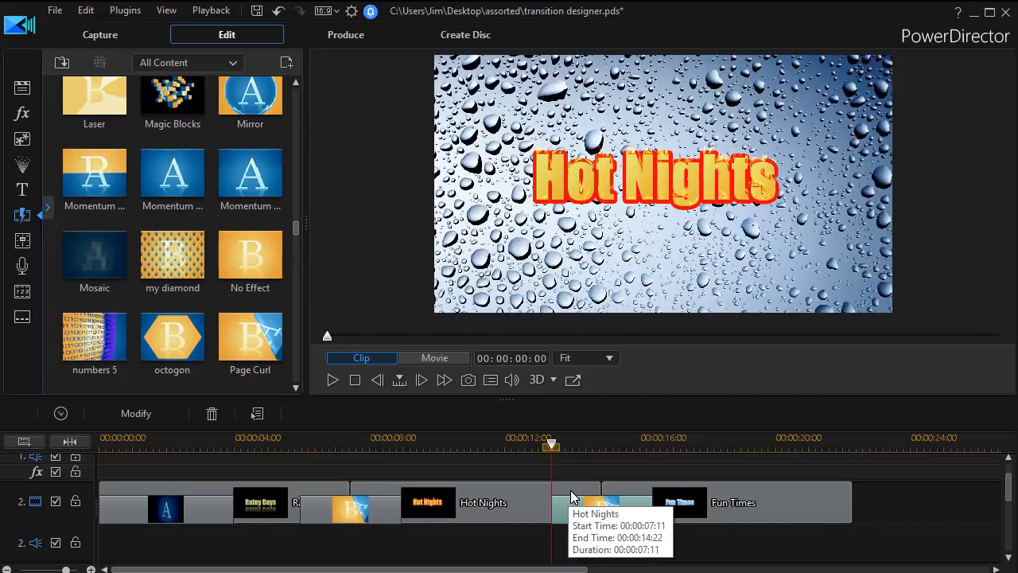
Delete that Page Curl, re-drop it at the end of Hot Nights, rewind and play through it
key("Delete")
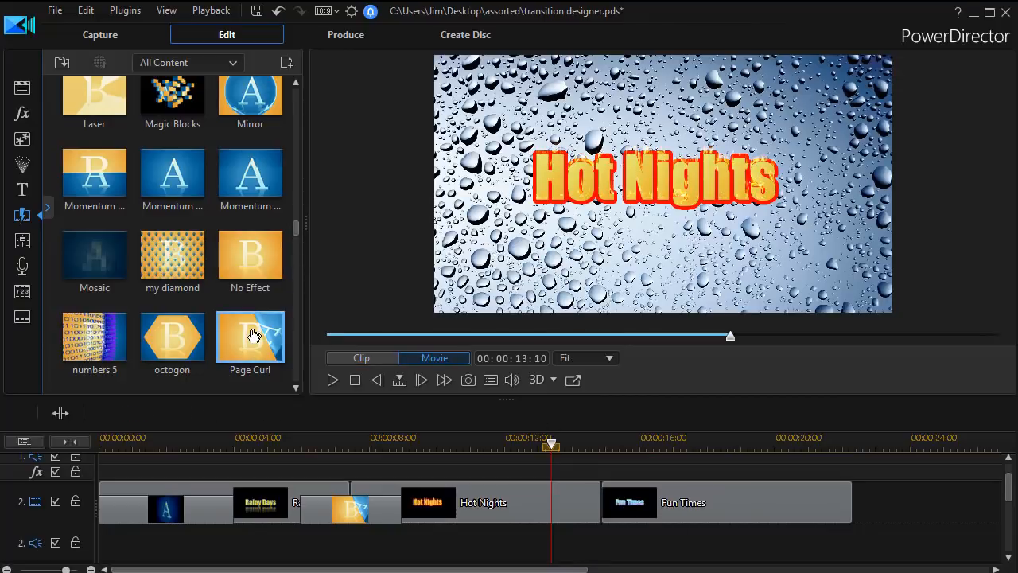
left_click_drag(256, 334, 527, 479)
left_click_drag(560, 515, 561, 515)
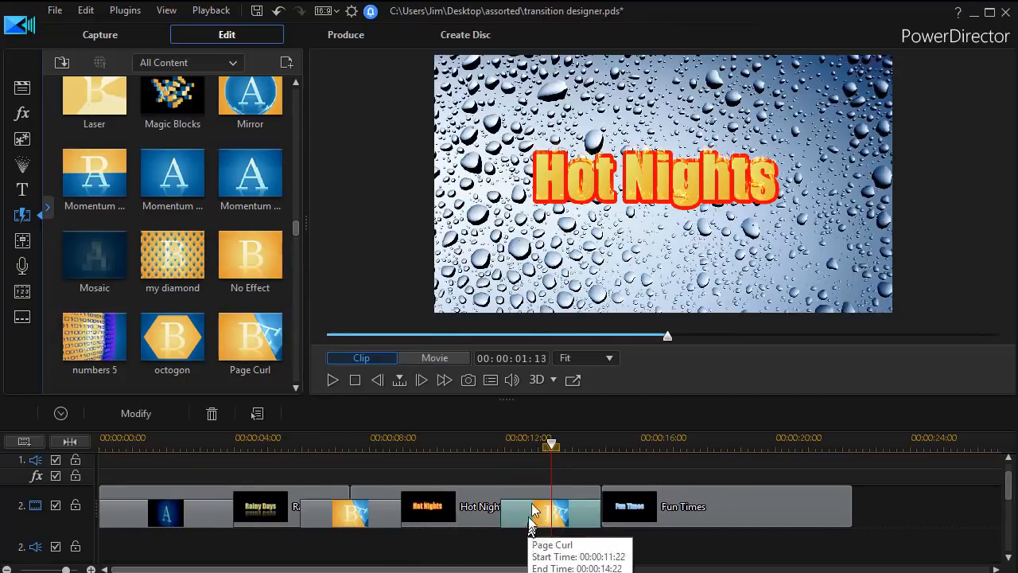
left_click_drag(551, 444, 470, 442)
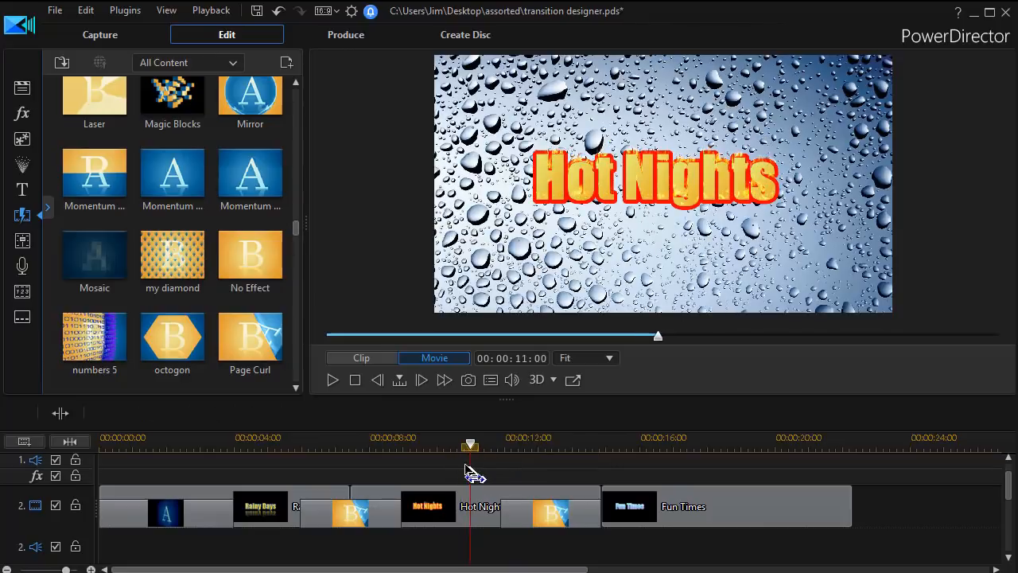
left_click(334, 382)
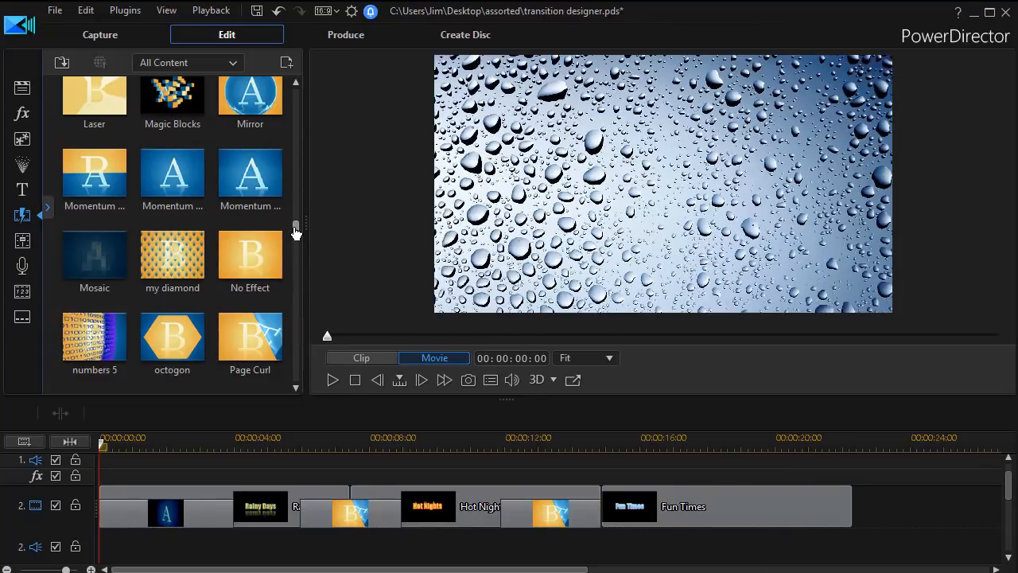
Drop a Mosaic transition at the start of Fun Times (14:22 to 17:22)
left_click(94, 254)
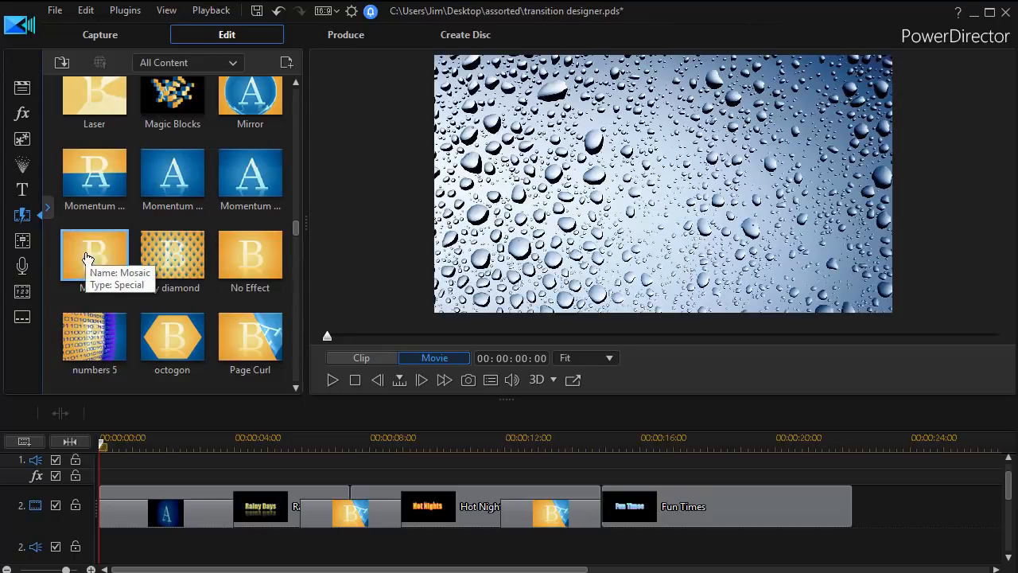
left_click_drag(88, 256, 634, 499)
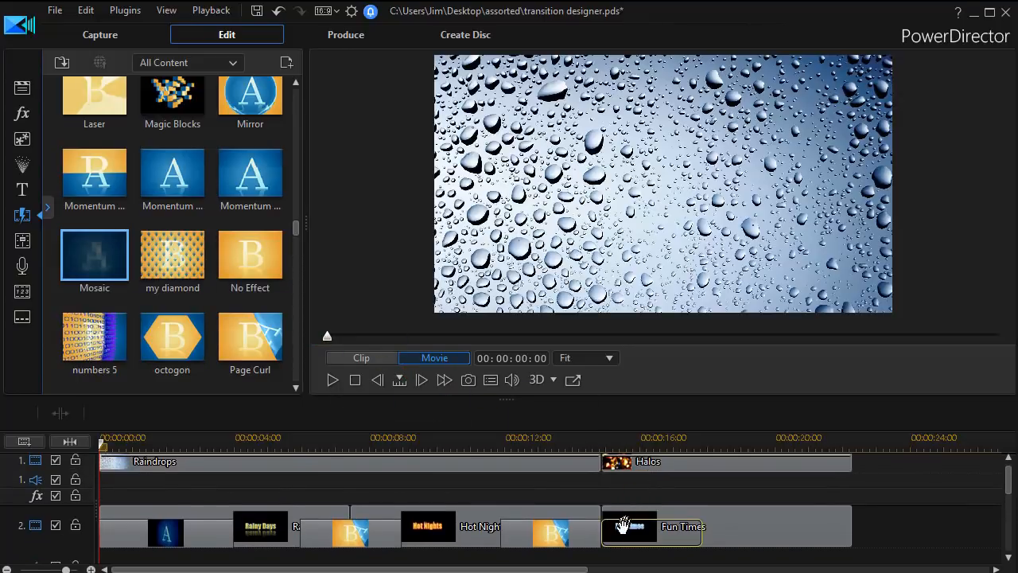
left_click_drag(625, 525, 628, 529)
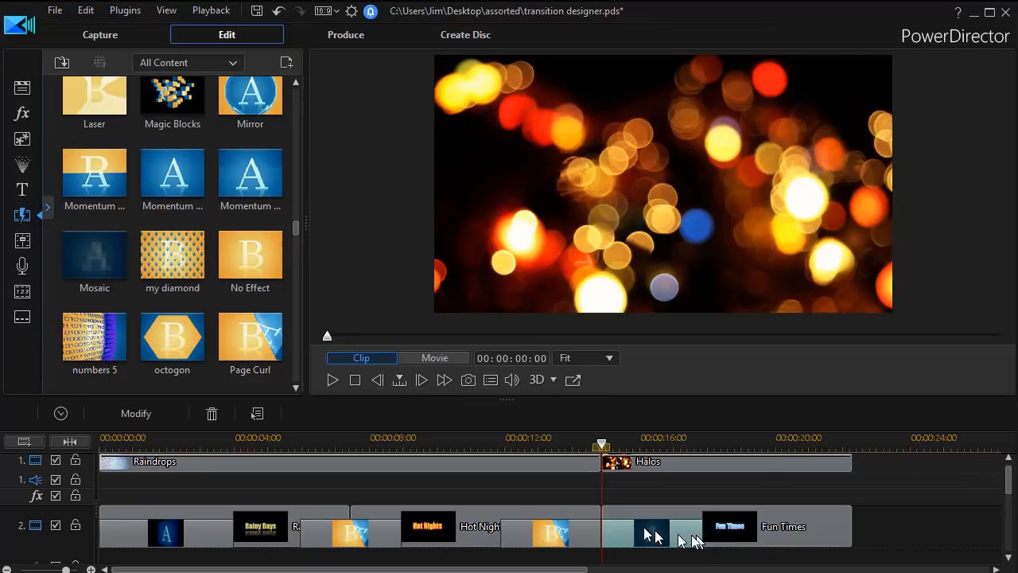
Rewind to just before the Mosaic and play through it over the Halos background, then stop
left_click_drag(601, 443, 557, 443)
left_click(332, 380)
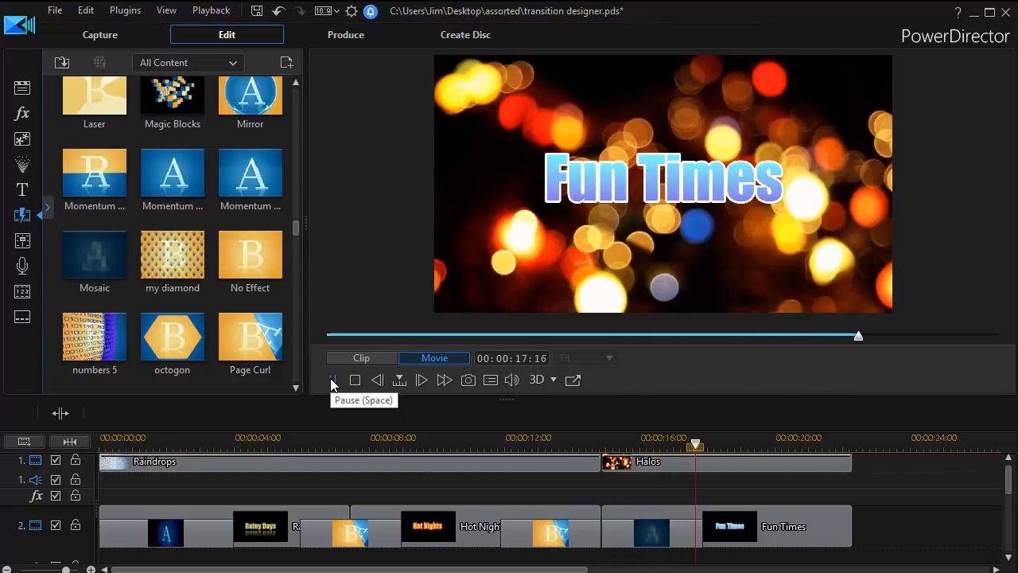
left_click(332, 383)
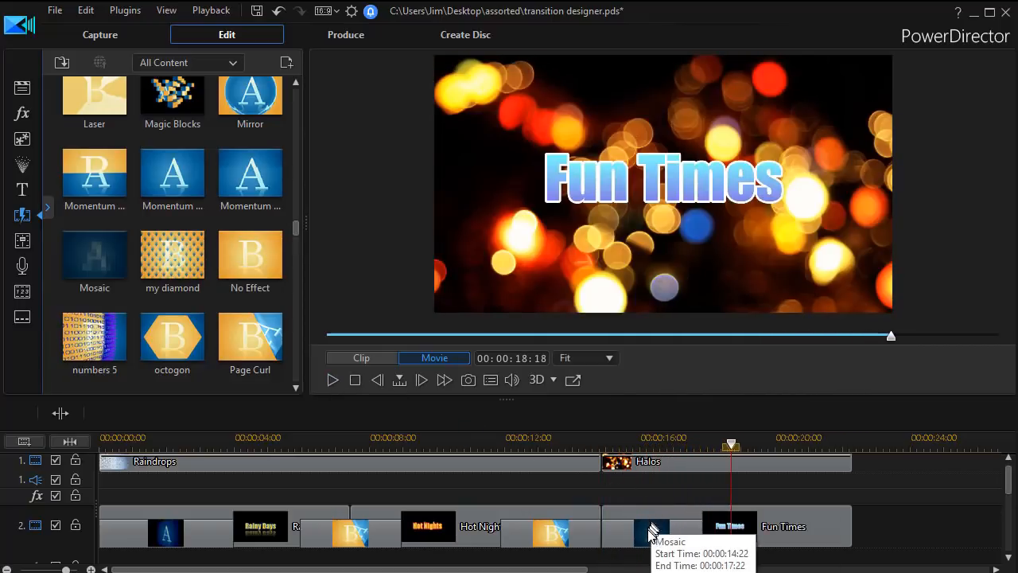